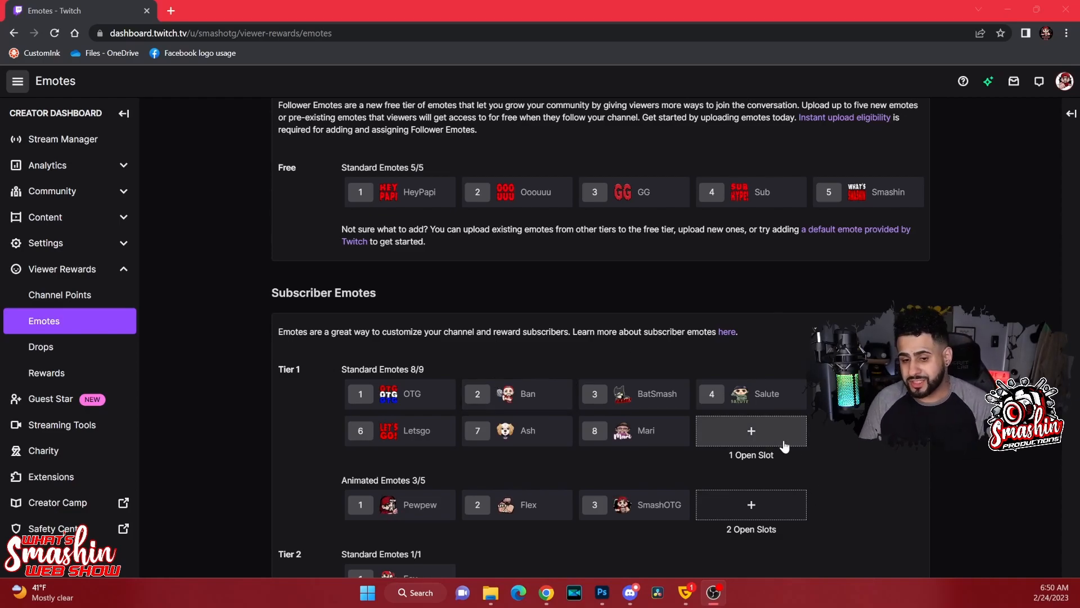
Step: Open the free Tier 1 standard emote slot, and in Photoshop create a 112 x 112 pixel, 300 ppi document with a black background
click(754, 432)
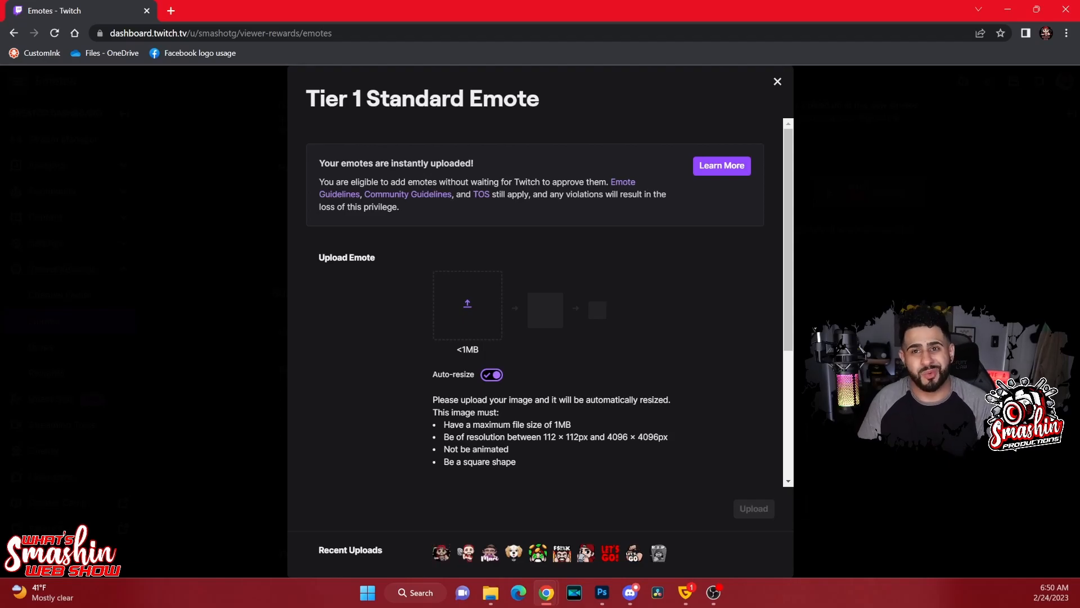
click(601, 592)
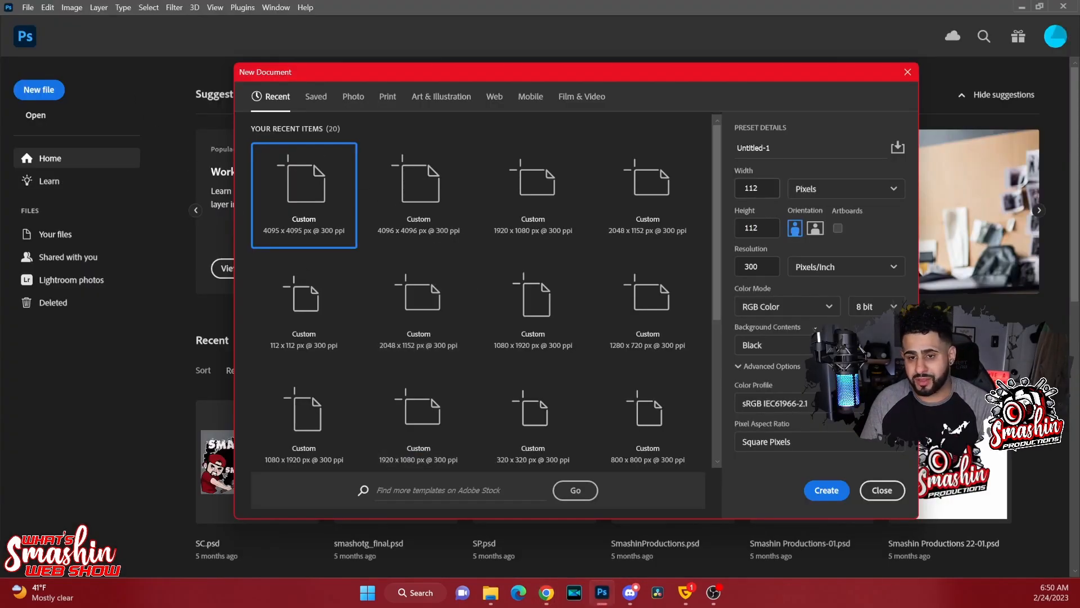
click(826, 489)
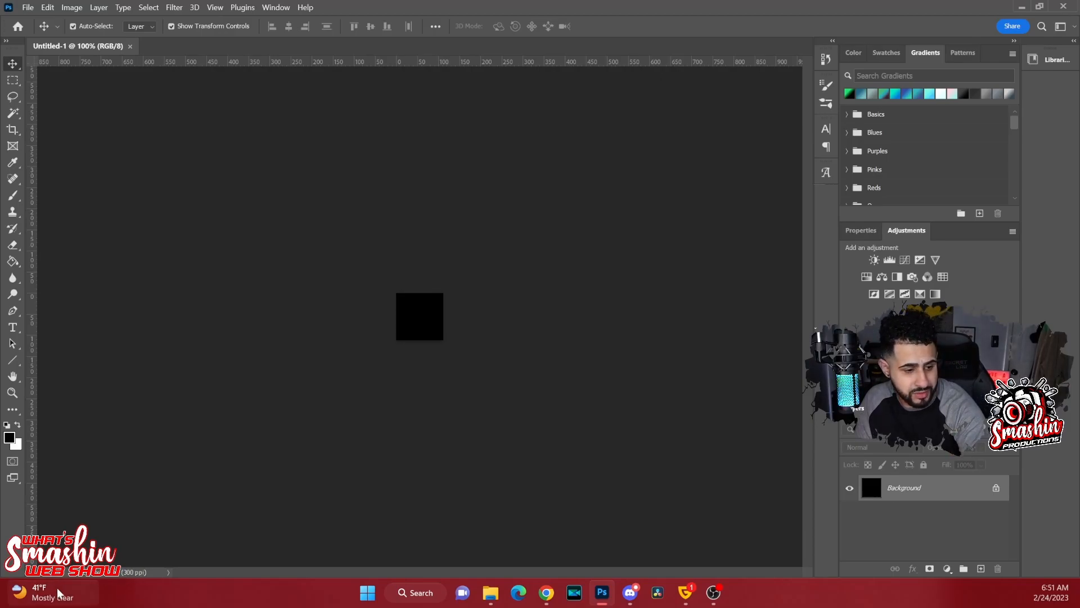
Step: Place the Smashin Productions logo image "two" from the Downloads folder onto the black canvas
mouse_move(59, 593)
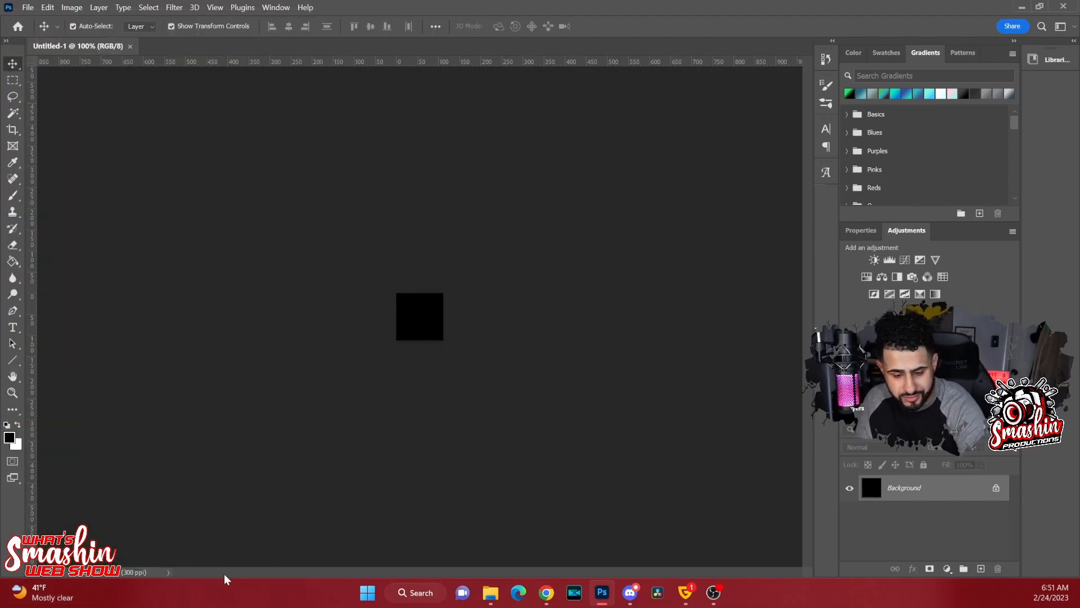
key(ctrl+plus)
key(ctrl+plus)
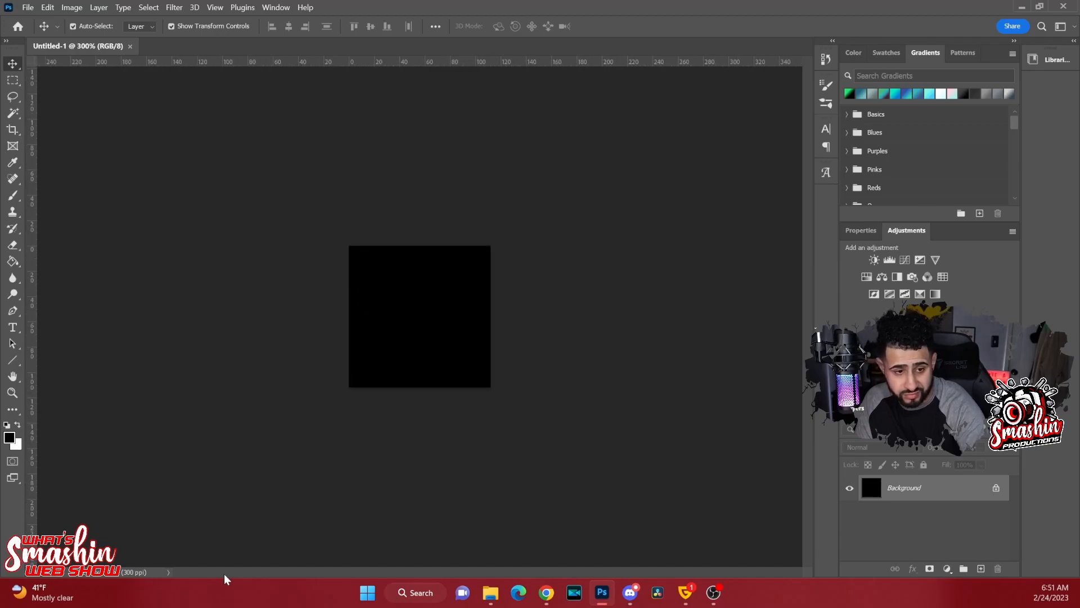
click(79, 588)
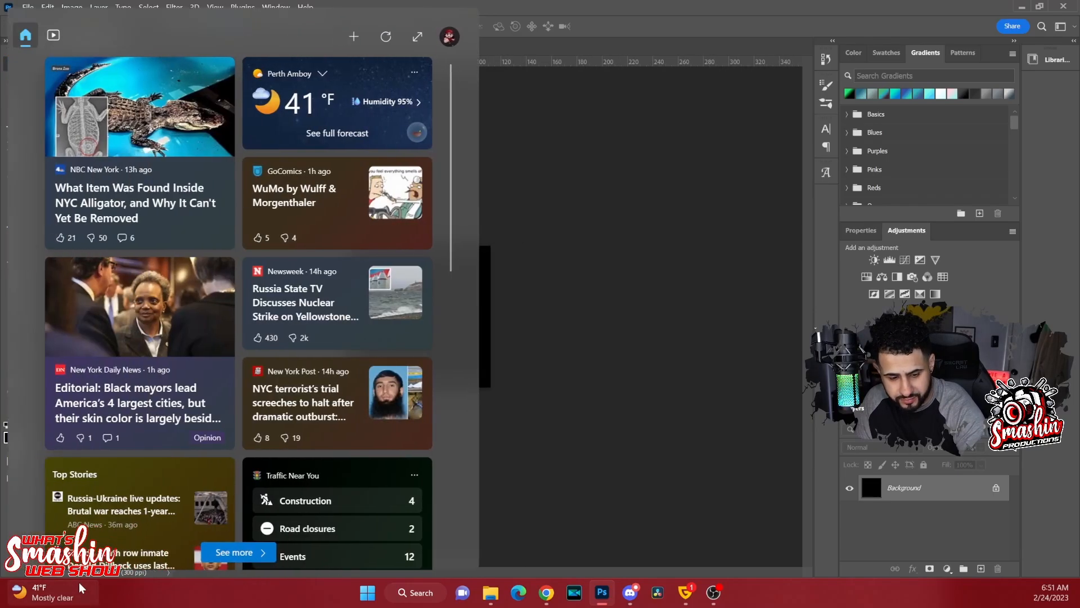
click(691, 481)
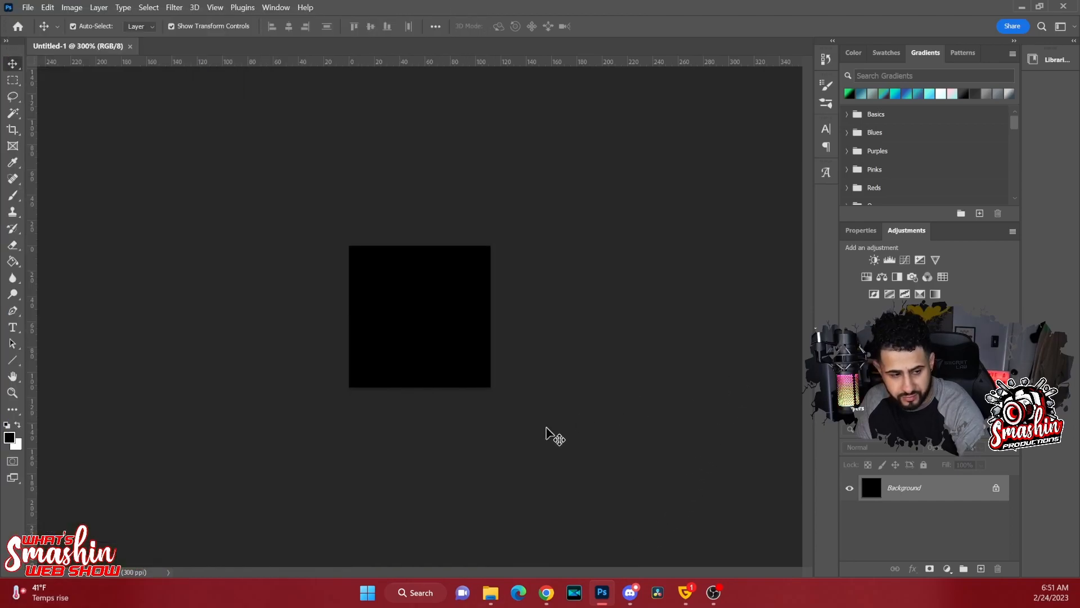
key(ctrl+plus)
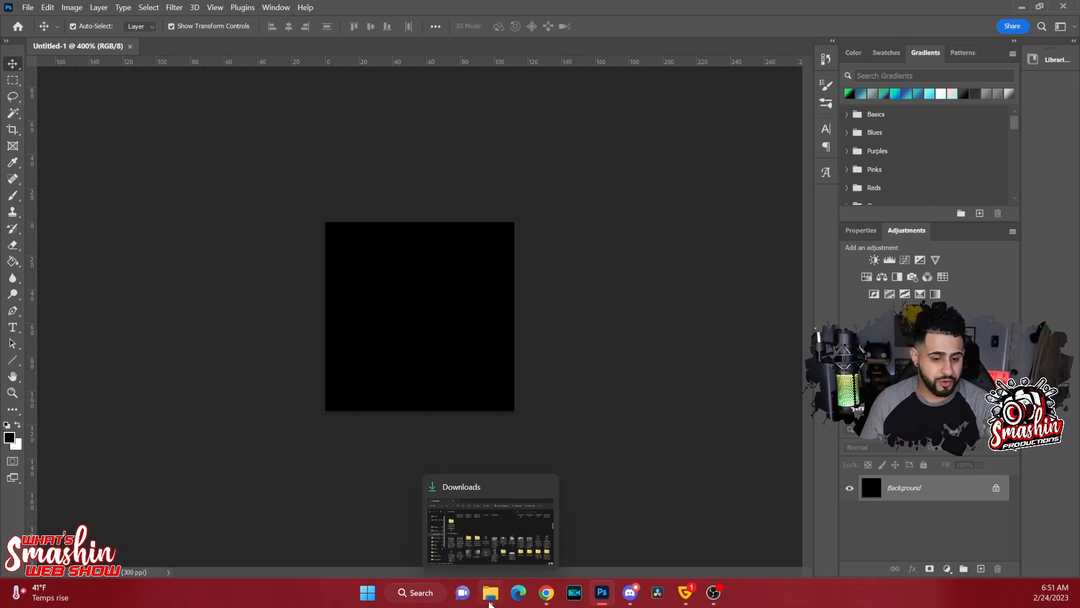
drag(490, 592, 416, 328)
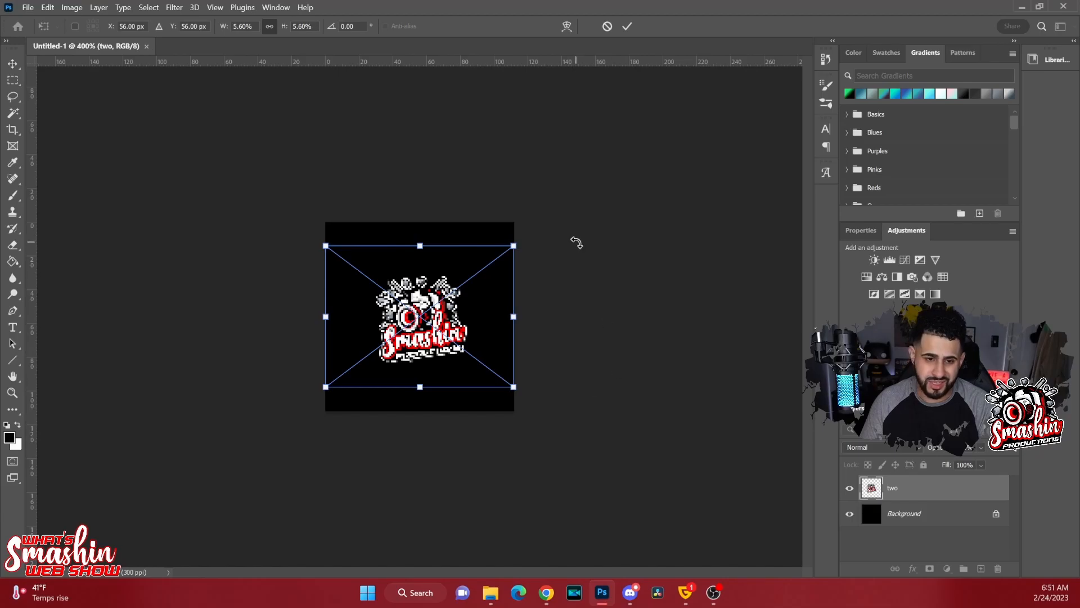
key(Return)
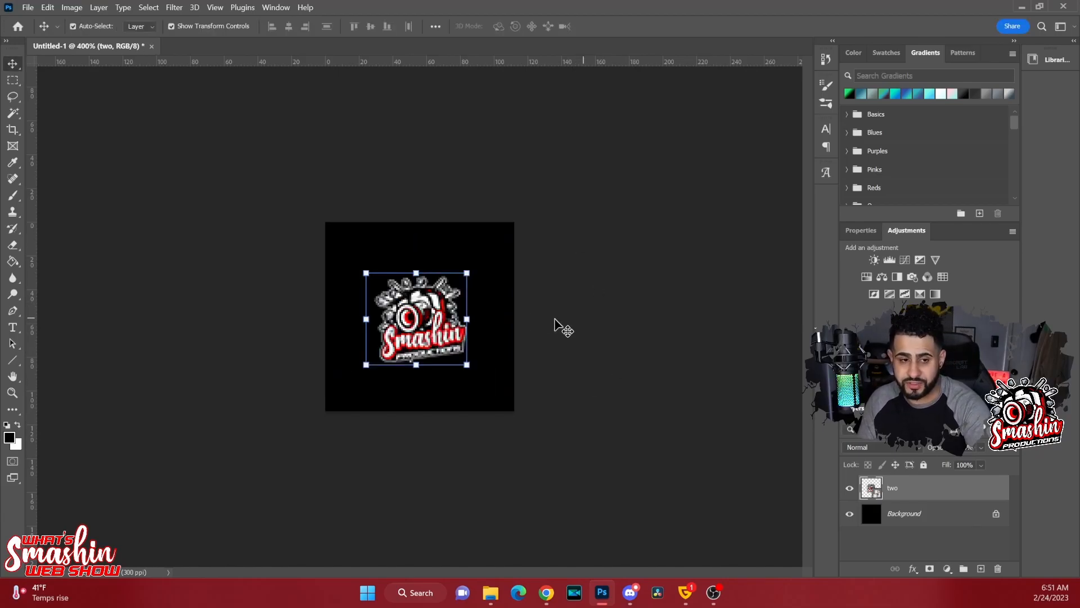
Step: Enlarge the placed logo to about 11% scale, centred so that it nearly fills the canvas, and deselect it
click(468, 274)
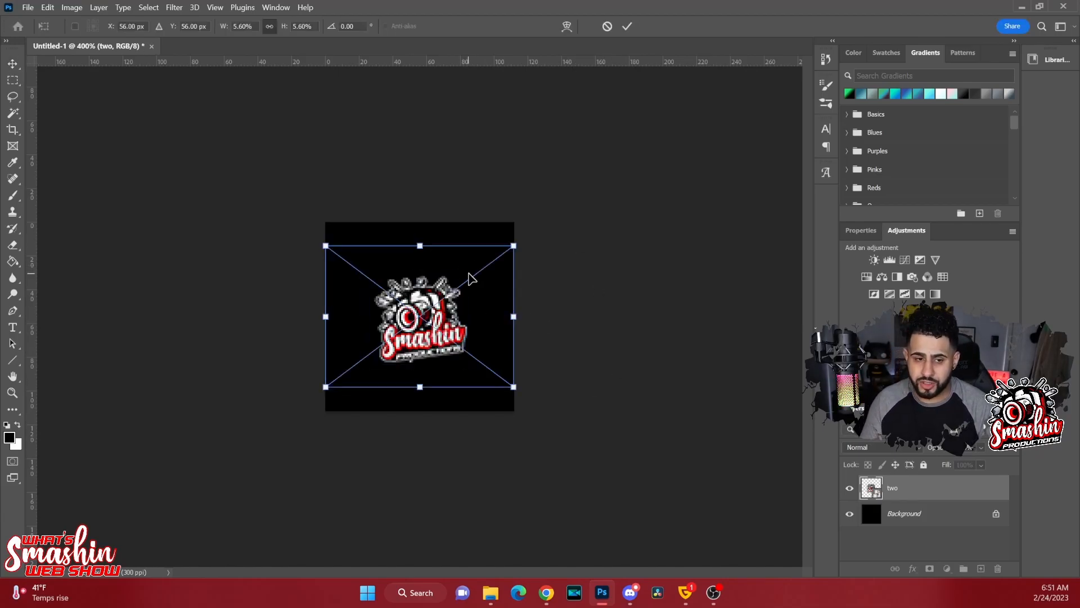
drag(521, 238, 678, 169)
drag(514, 313, 441, 362)
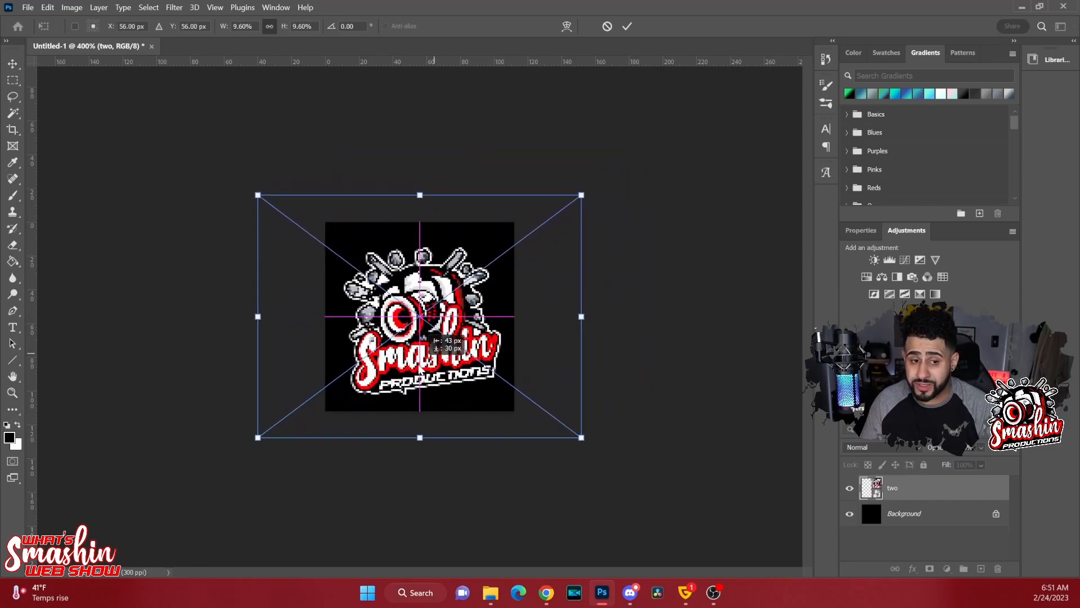
drag(251, 195, 172, 107)
drag(479, 321, 523, 349)
drag(625, 162, 601, 181)
drag(490, 360, 510, 336)
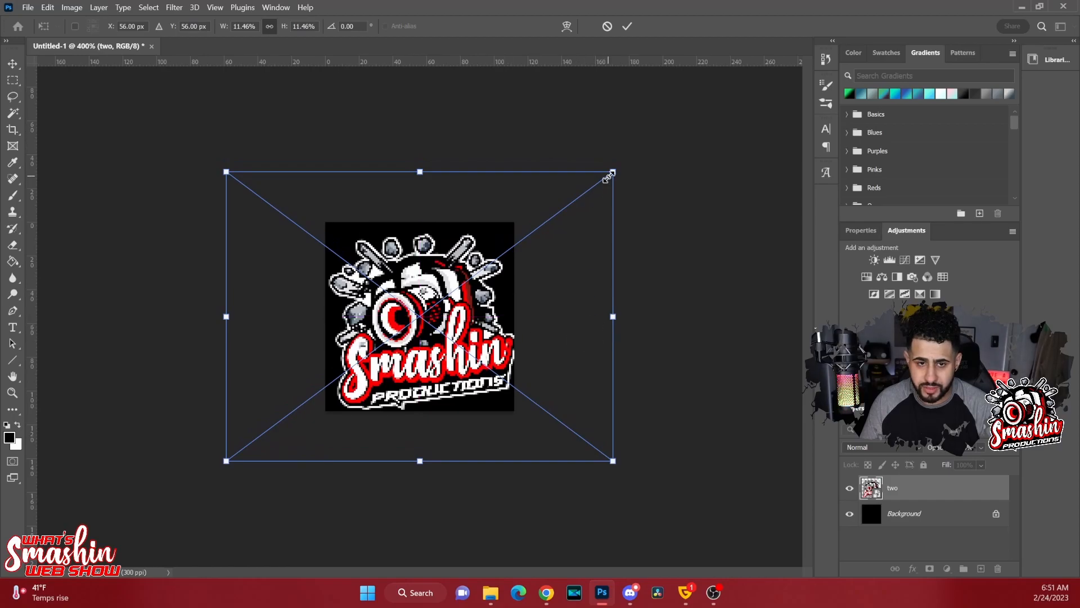
drag(612, 171, 597, 183)
drag(486, 348, 492, 342)
click(729, 332)
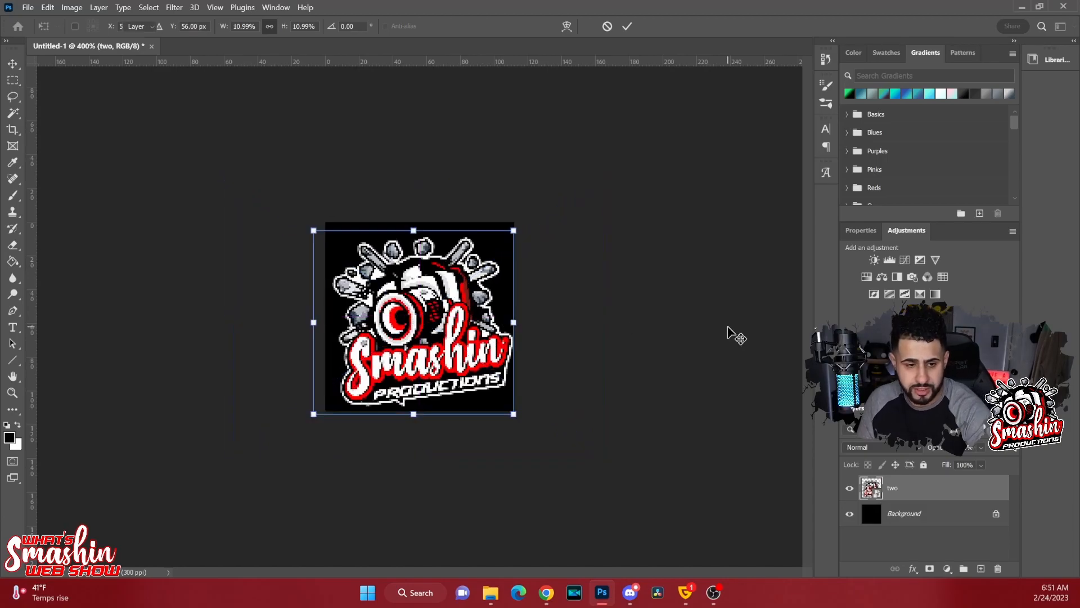
click(607, 413)
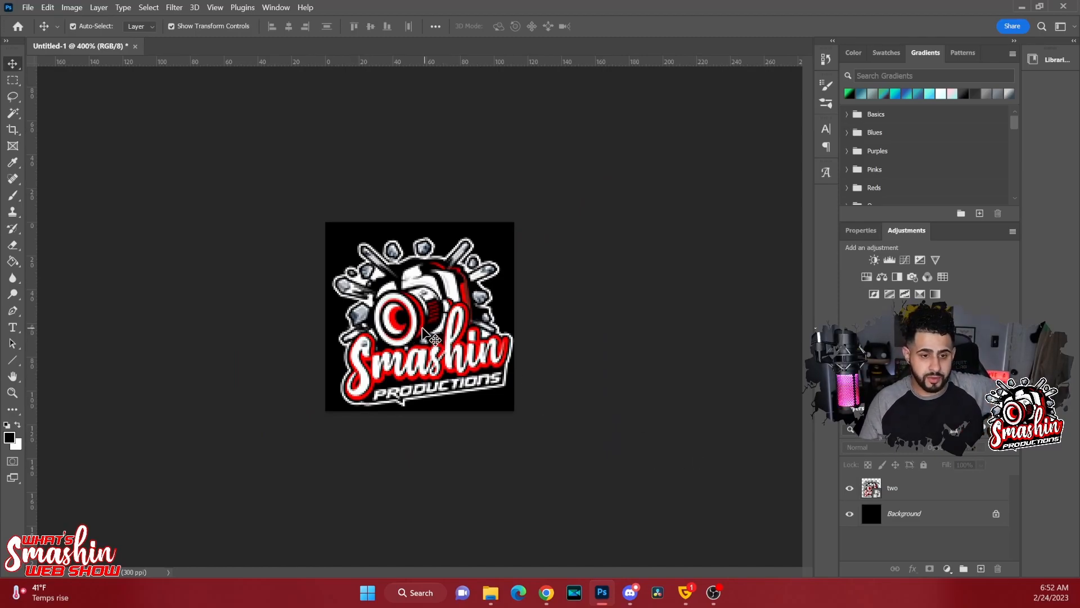
Step: Convert the locked black Background into a regular layer and delete it, leaving the logo on transparency
click(927, 516)
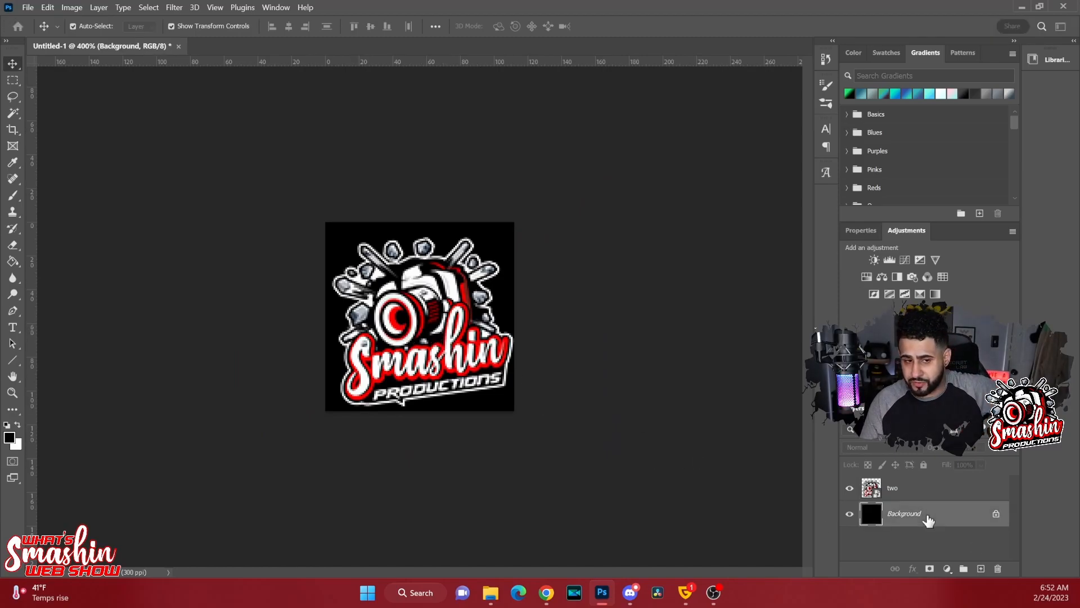
key(Return)
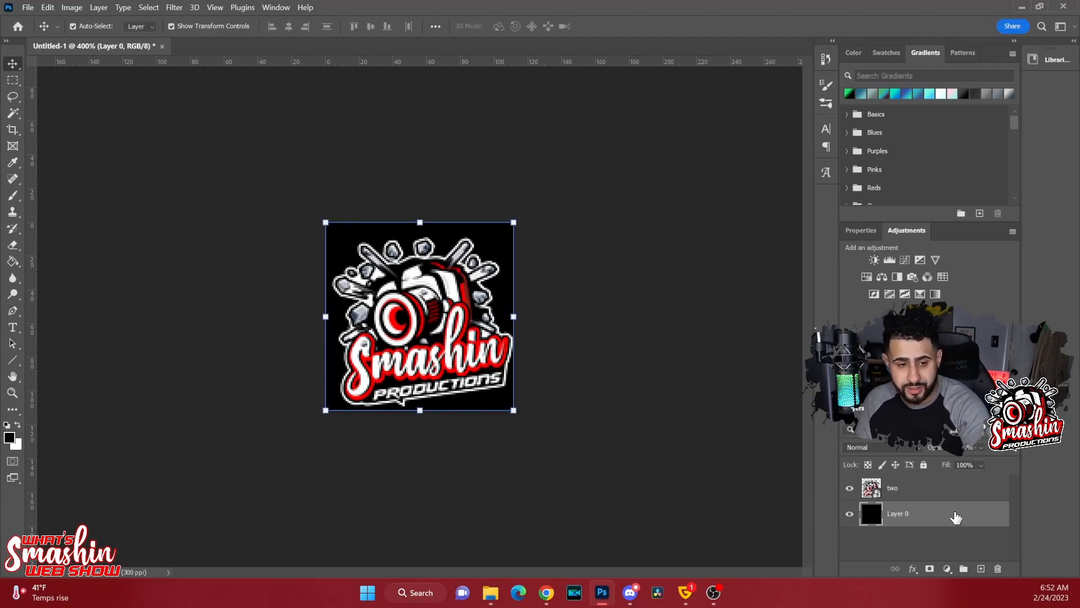
key(Delete)
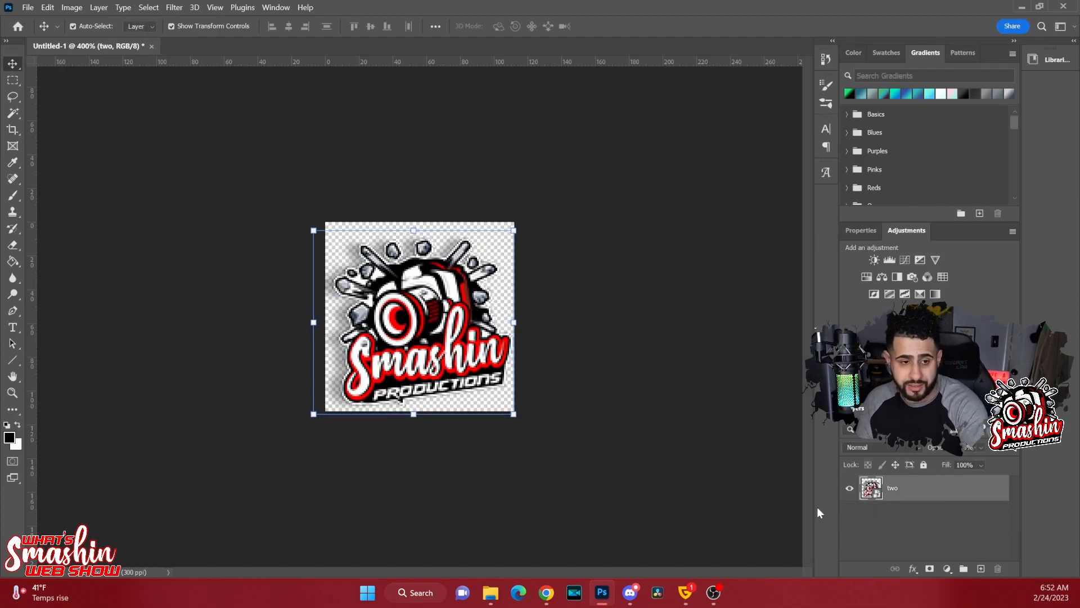
click(674, 351)
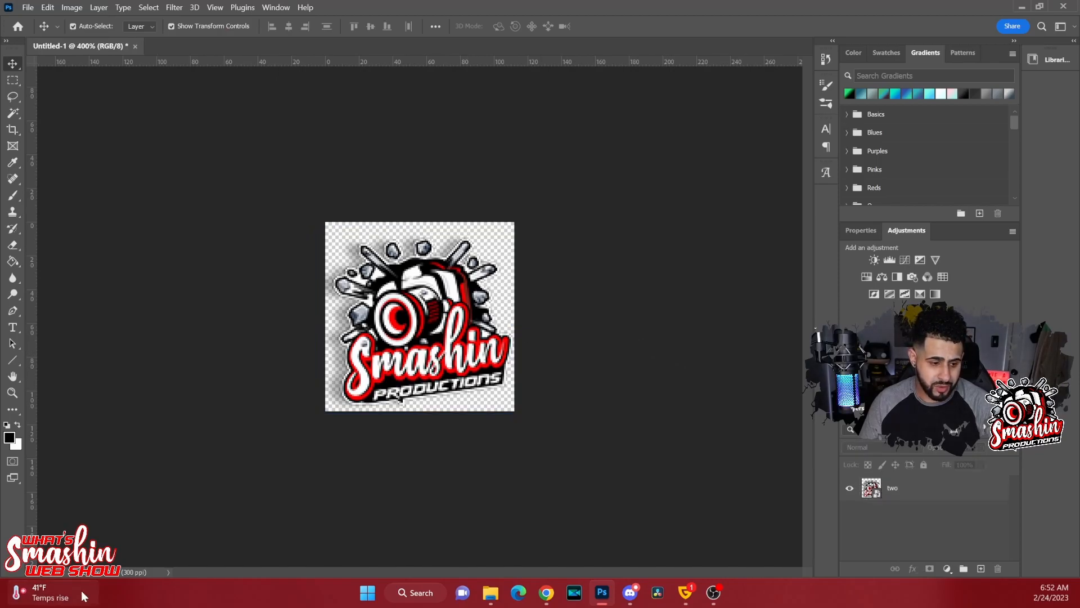
Step: Start saving a copy of the logo document on the computer in PNG format
key(ctrl+minus)
key(ctrl+minus)
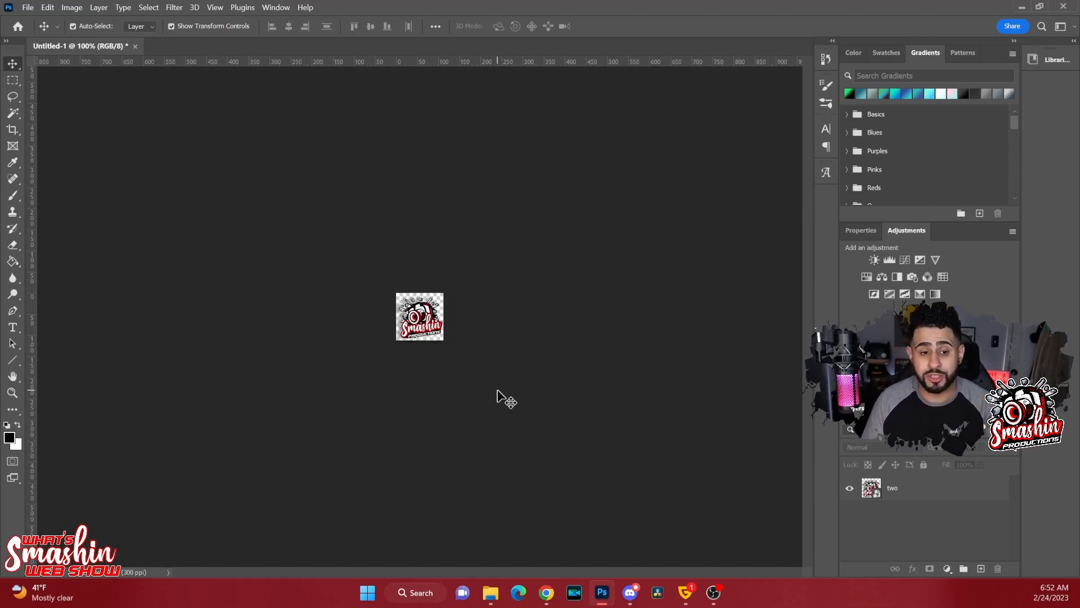
click(27, 8)
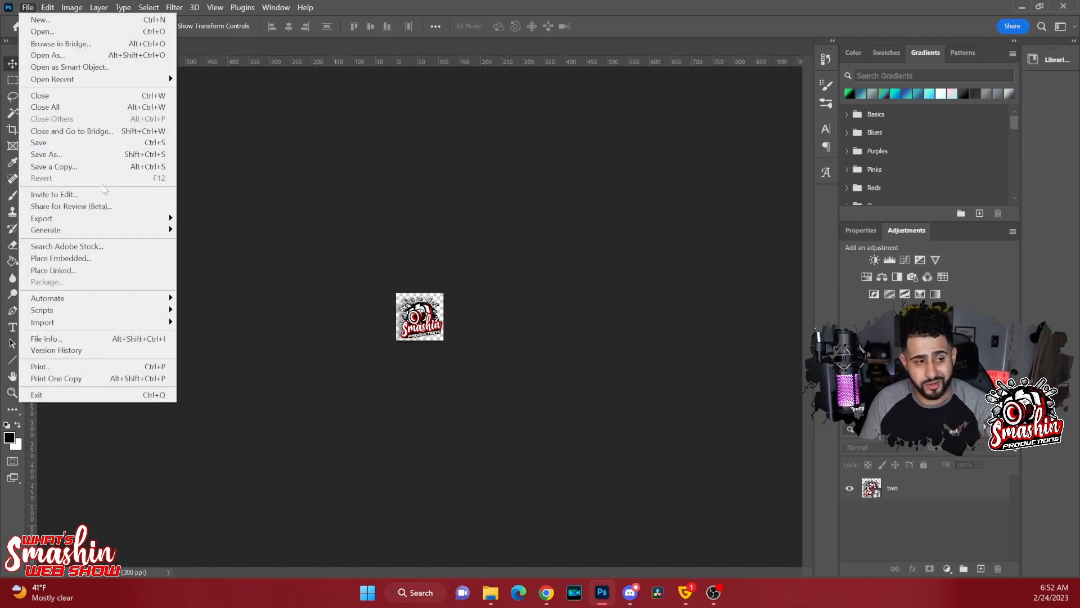
click(96, 166)
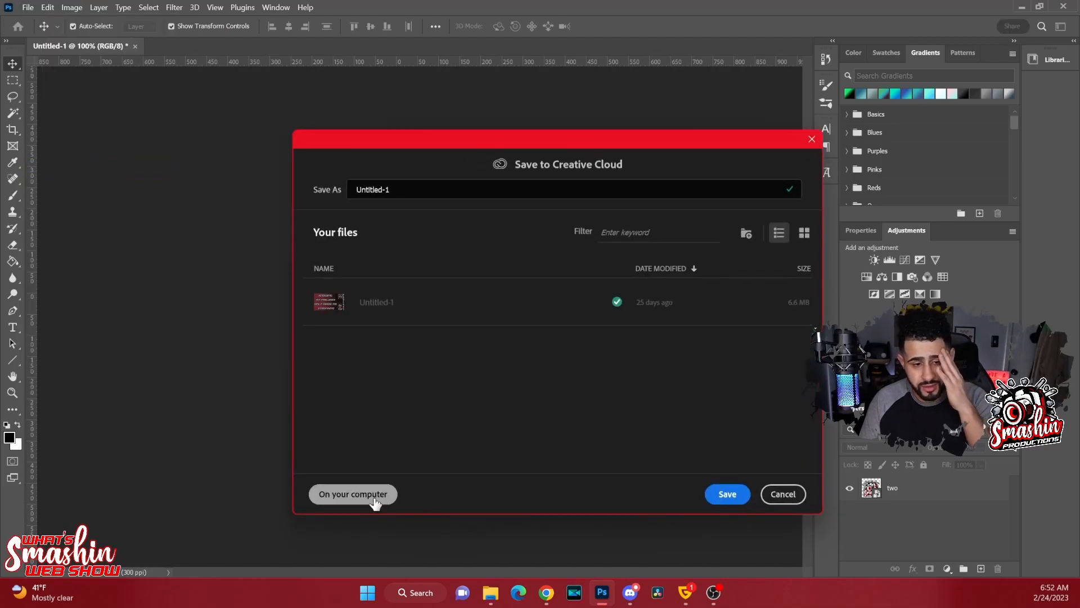
click(352, 493)
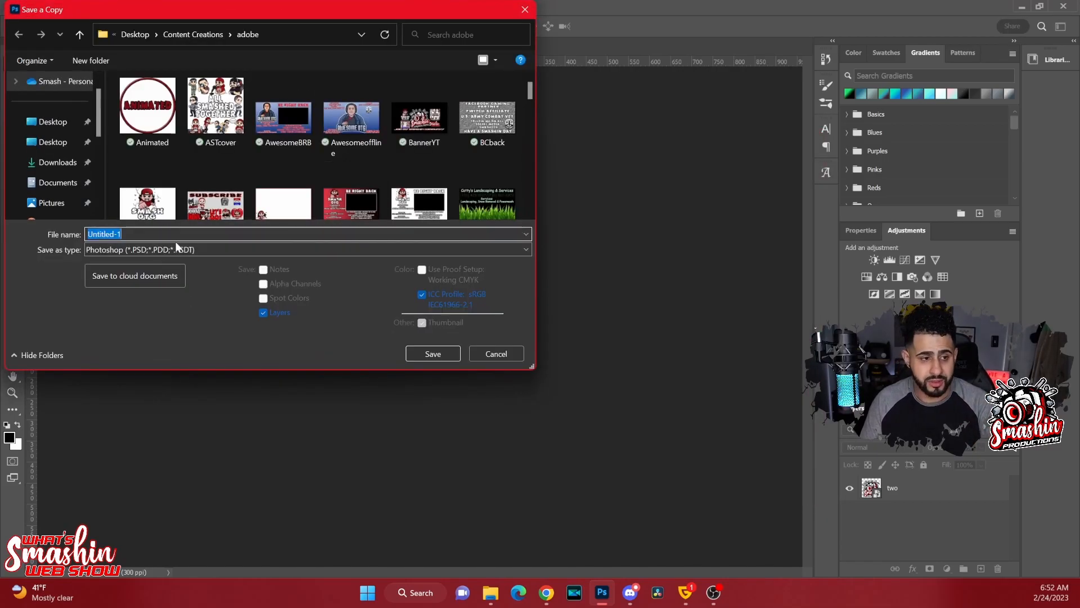
click(200, 250)
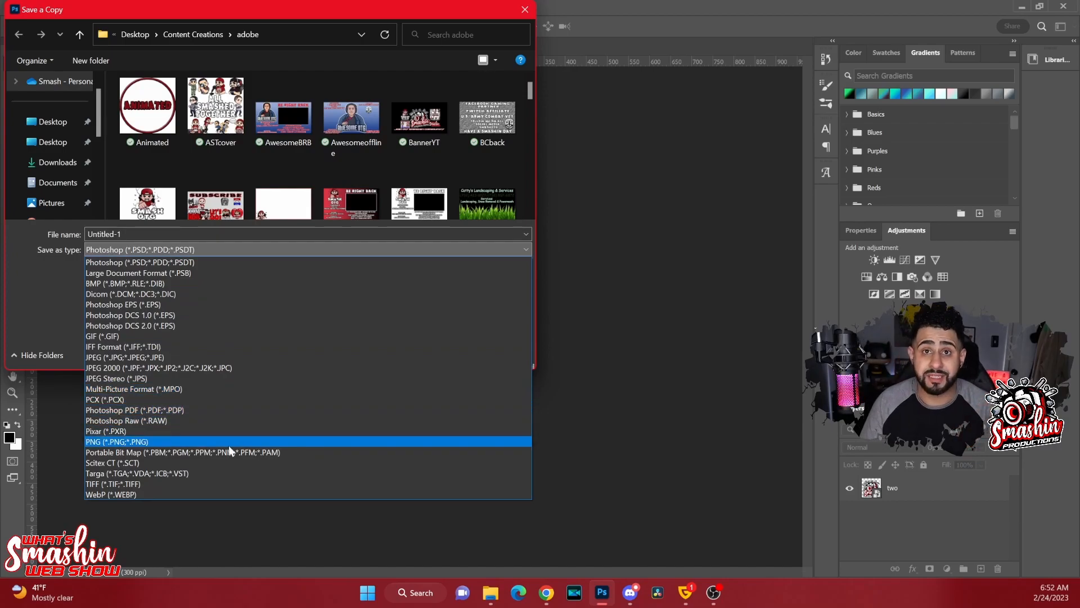
click(229, 445)
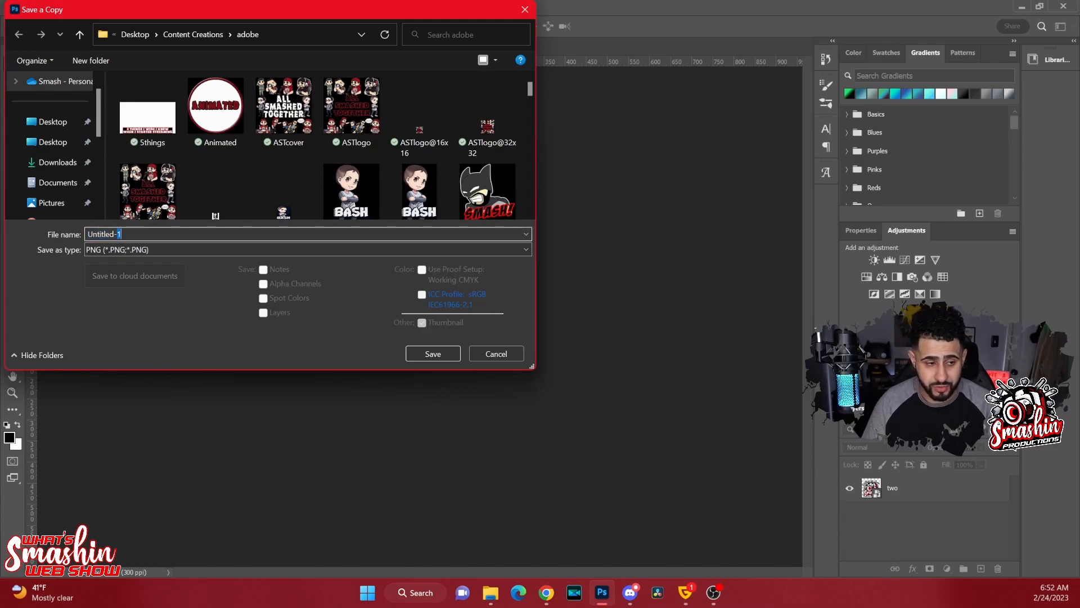
Step: Name the copy splogo.png and save it in the adobe folder, replacing the existing file
key(BackSpace)
key(BackSpace)
key(BackSpace)
key(BackSpace)
key(BackSpace)
key(BackSpace)
key(BackSpace)
key(BackSpace)
key(BackSpace)
key(BackSpace)
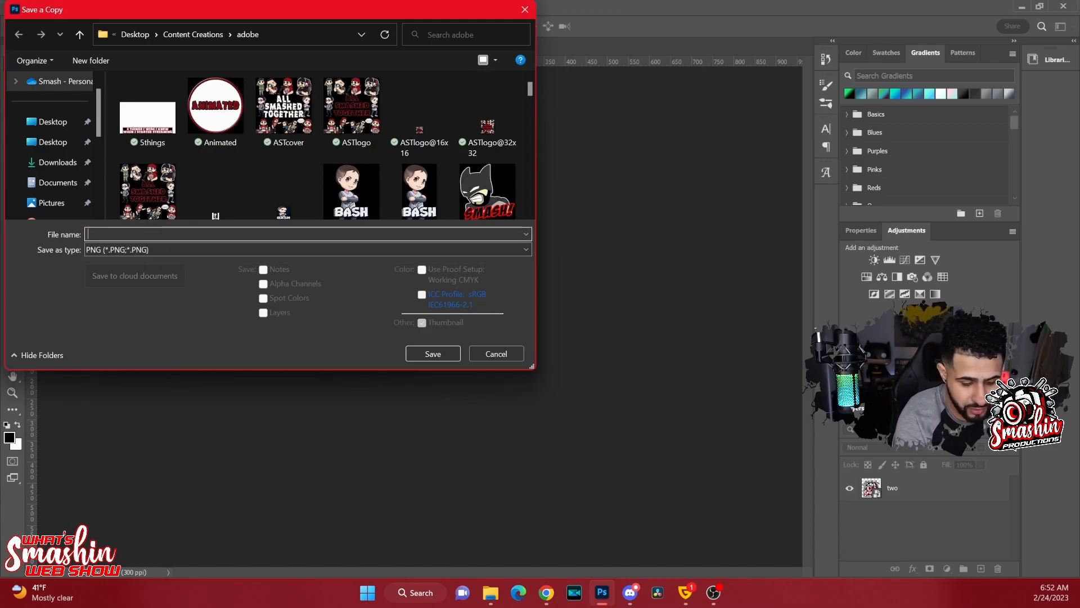
text(splogo)
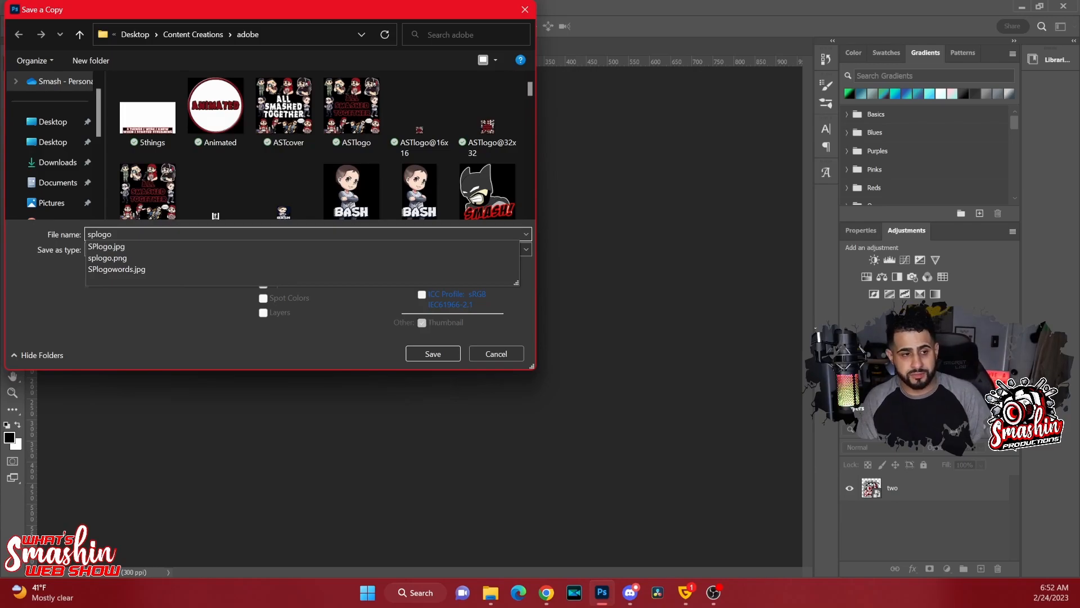
click(118, 257)
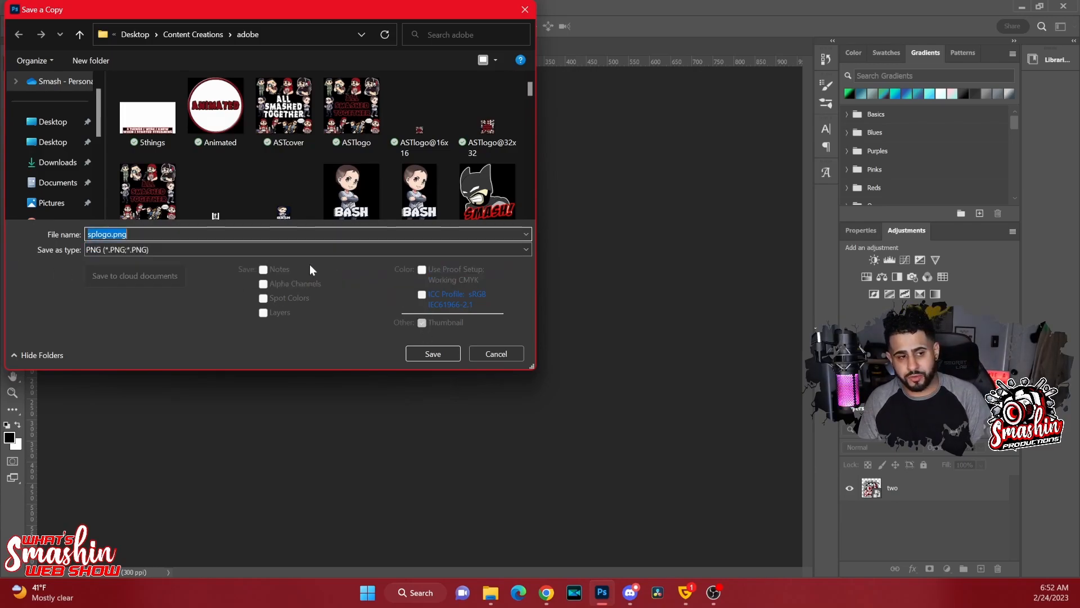
click(432, 354)
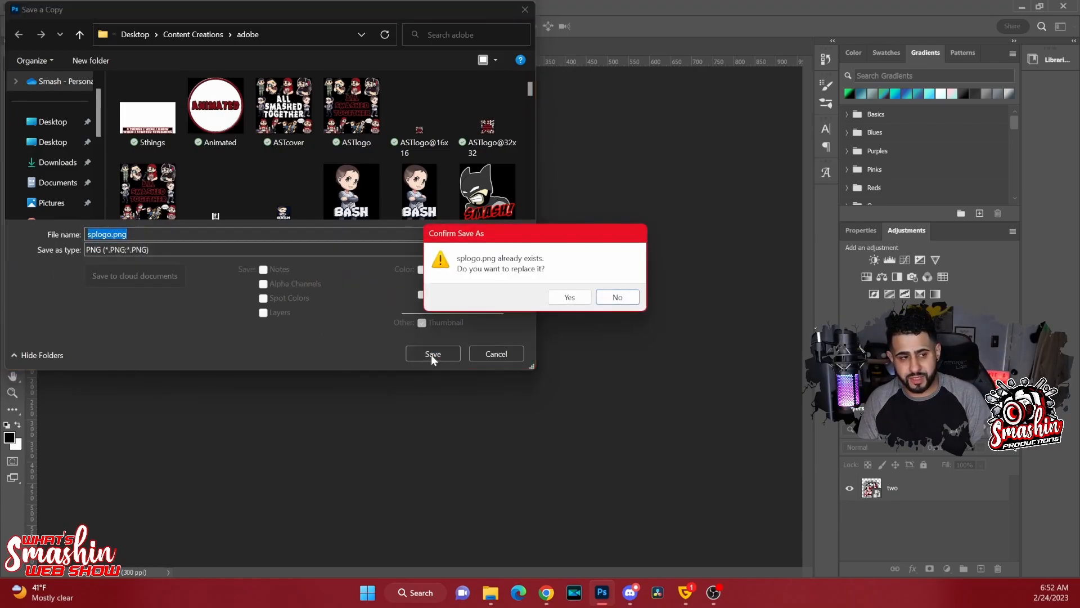
click(562, 296)
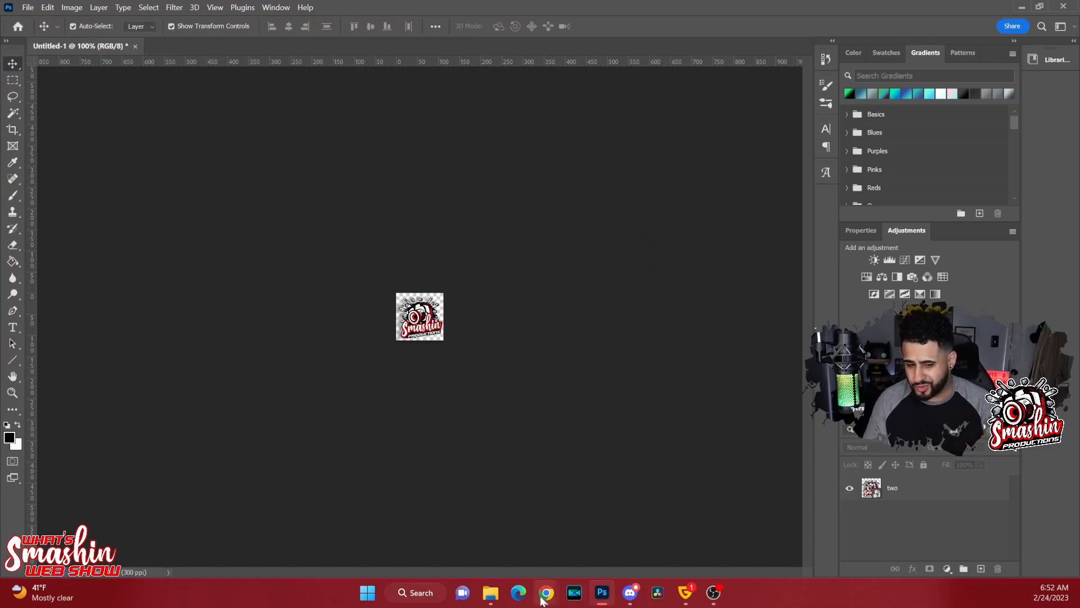
Step: Switch to the Twitch emote form in Chrome and load splogo.png from the adobe folder as the emote image
mouse_move(546, 592)
click(606, 520)
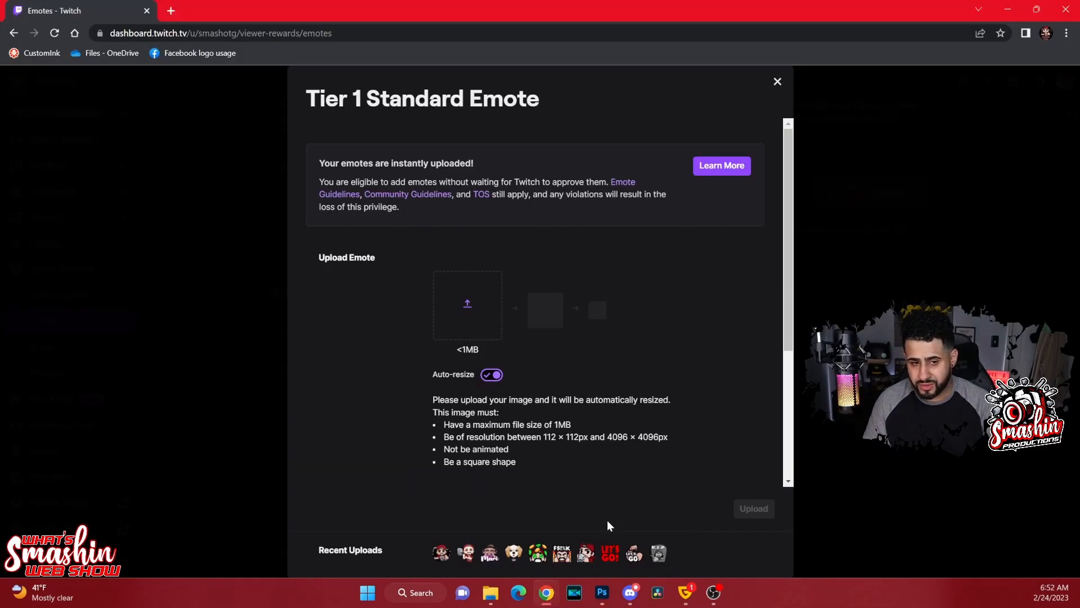
click(463, 306)
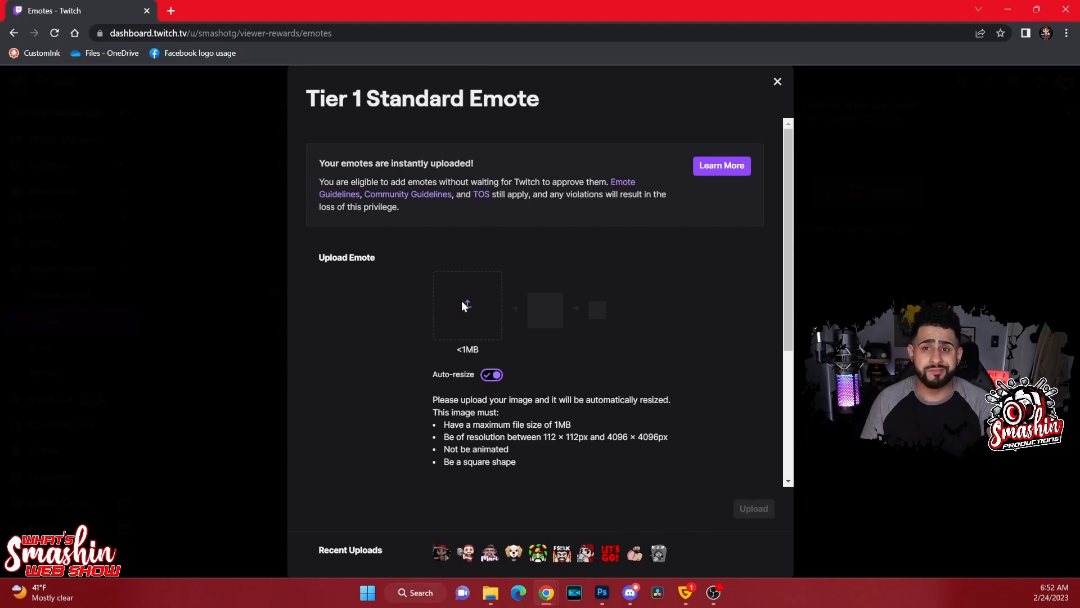
scroll(360, 180, down, 5)
scroll(360, 197, down, 10)
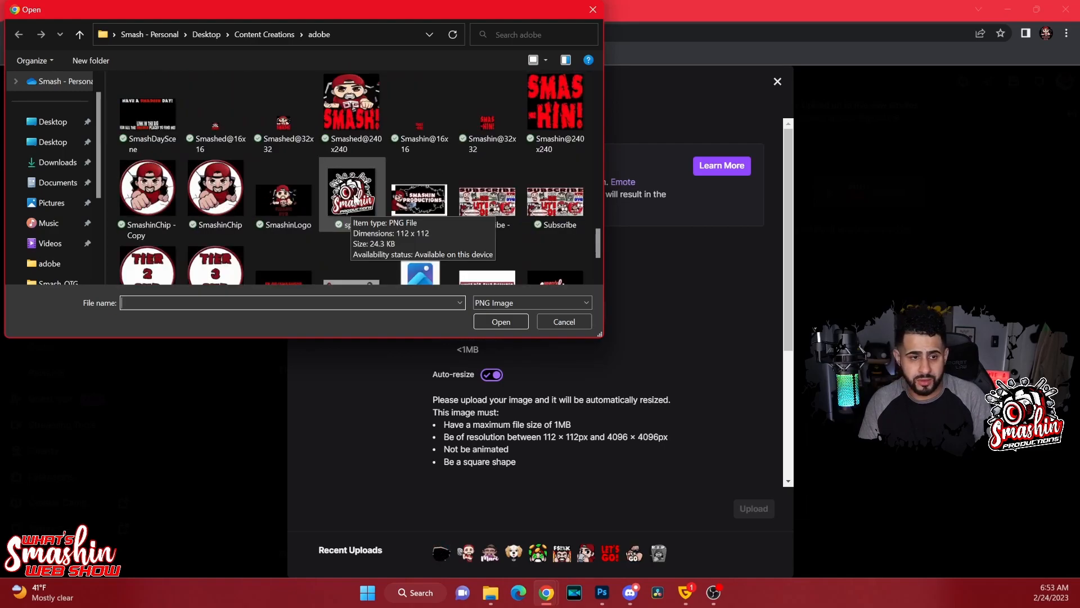
double_click(345, 212)
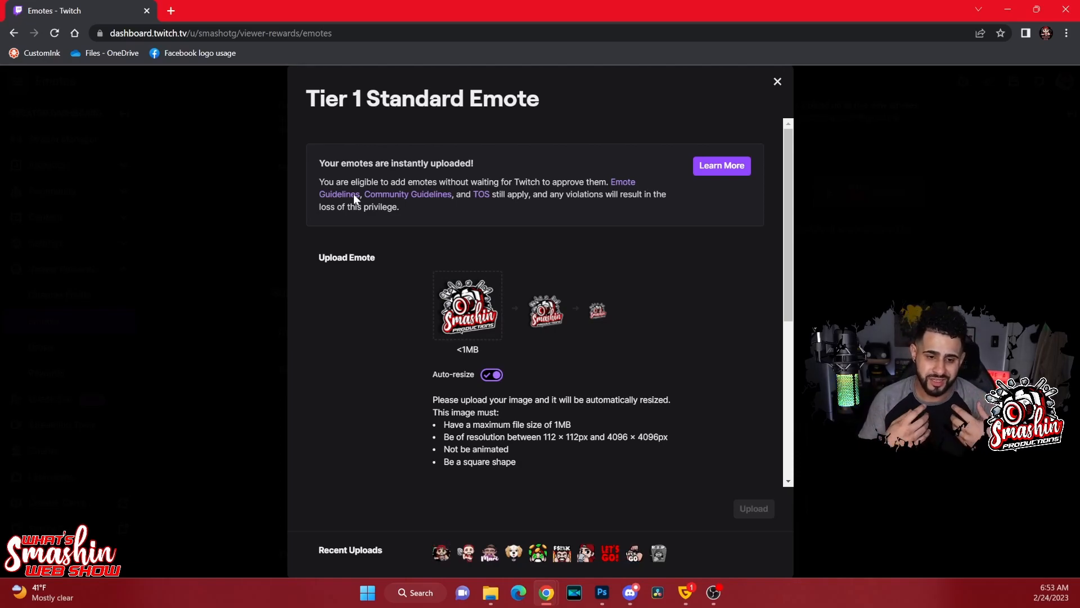
Step: Name the emote SP after its prefix and upload it as a Tier 1 standard emote
scroll(670, 310, down, 3)
click(610, 313)
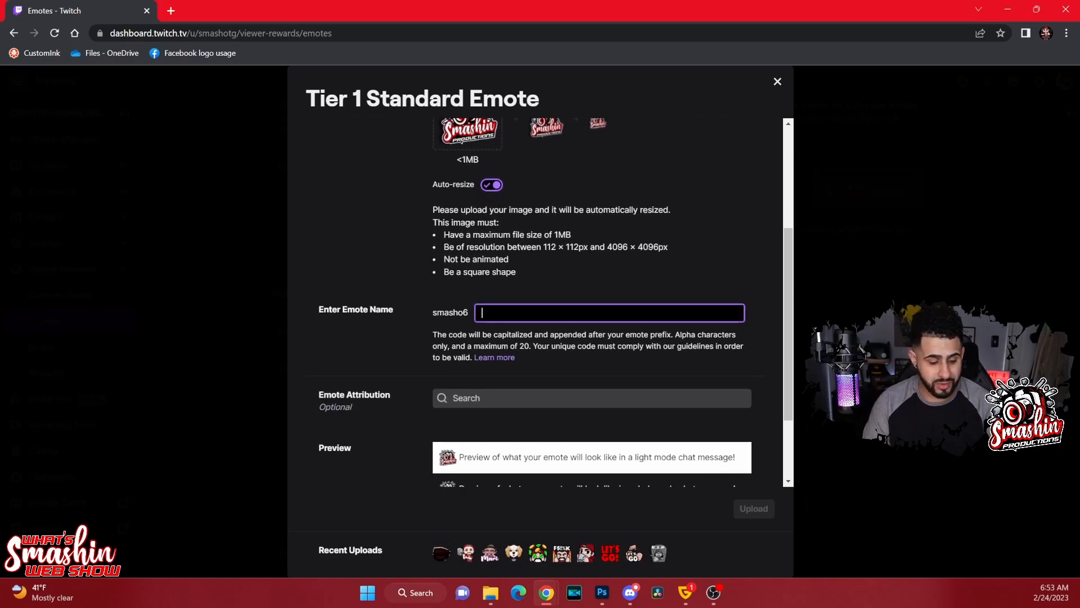
text(SP)
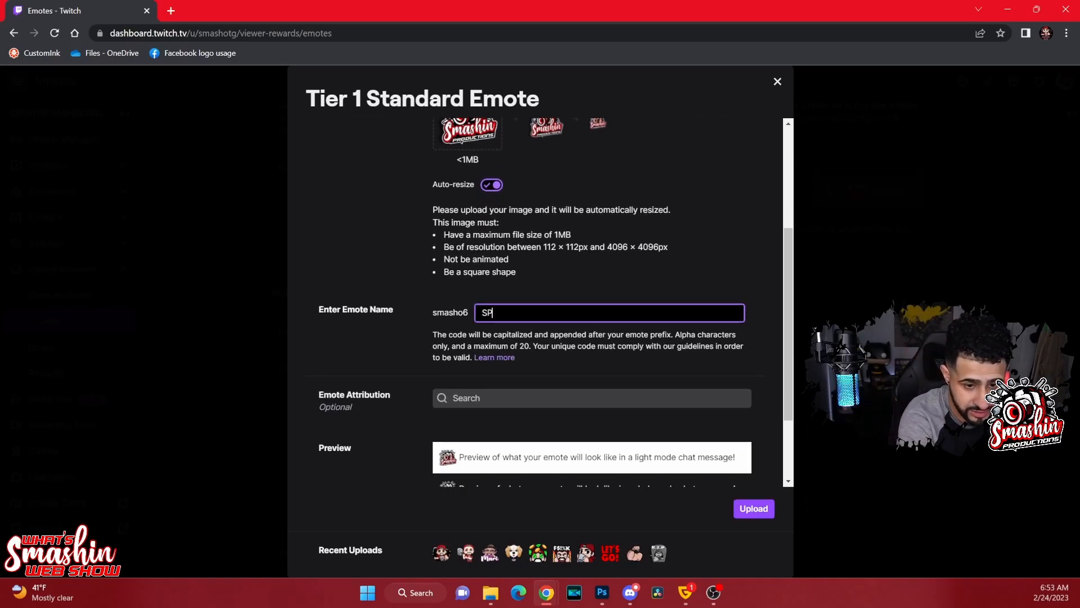
scroll(544, 301, down, 2)
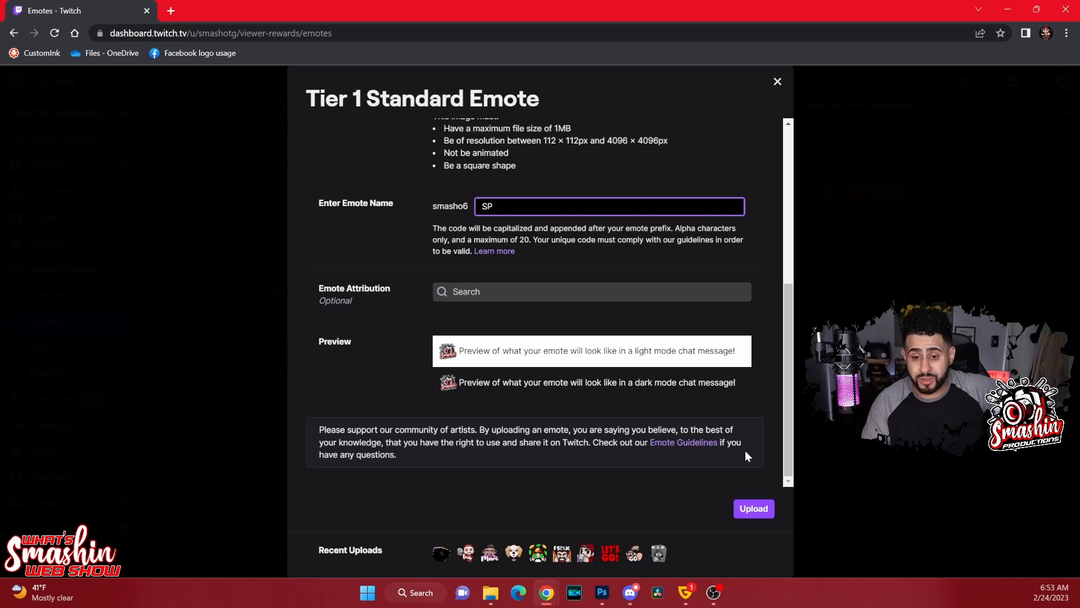
click(754, 511)
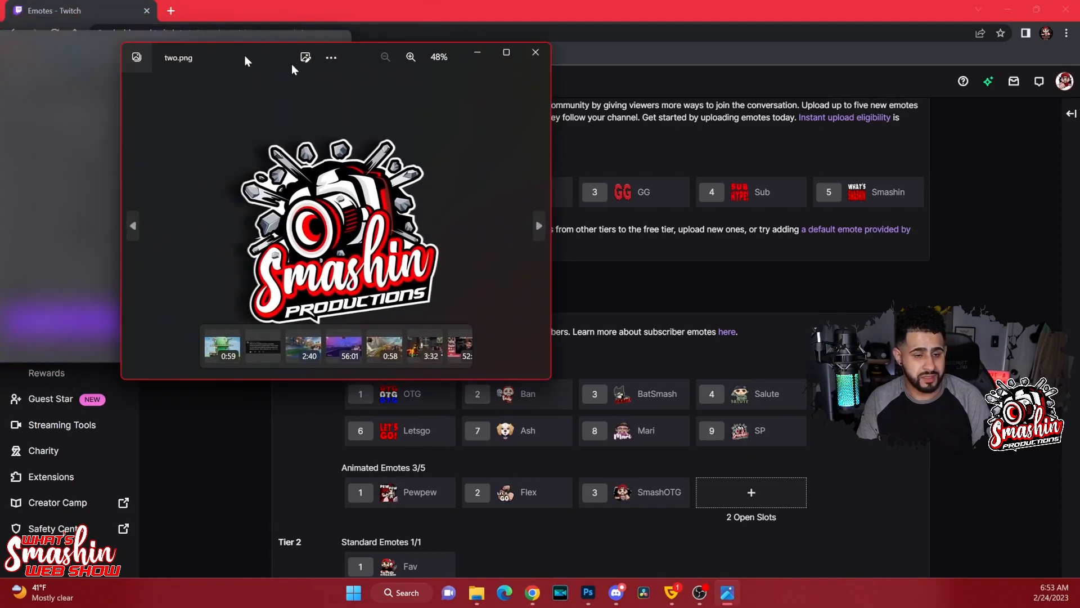
Step: View the original logo image two.png enlarged in the photo viewer, restore its window size and close it
click(781, 80)
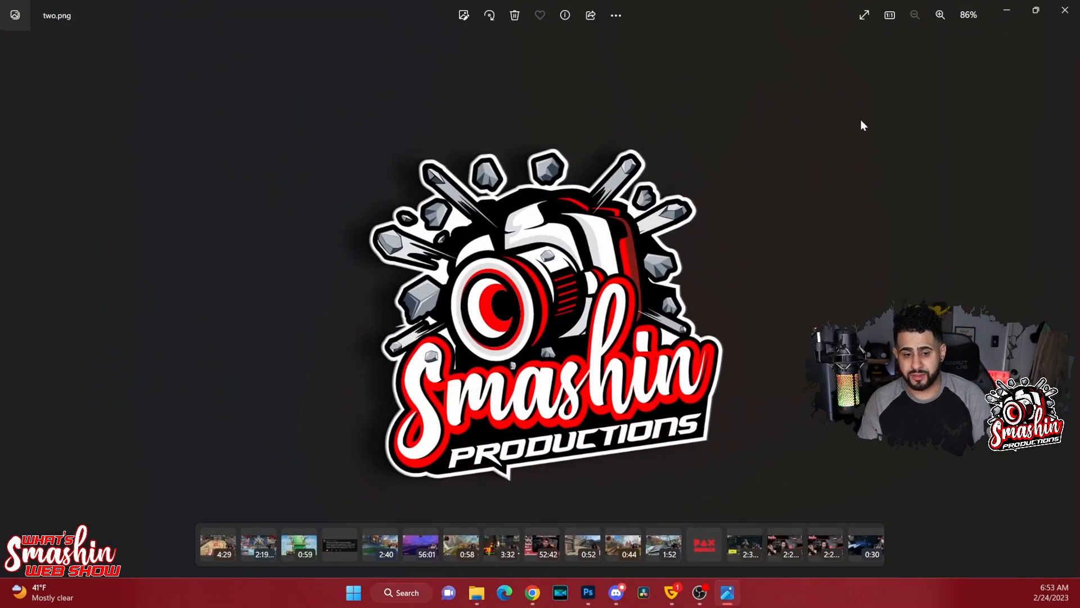
click(1033, 12)
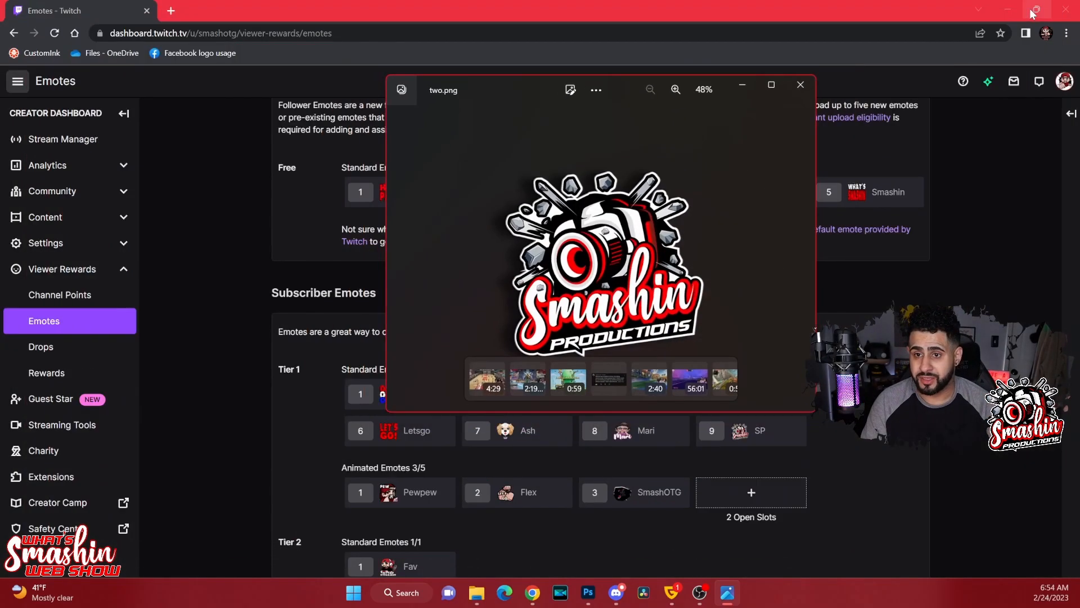
click(799, 87)
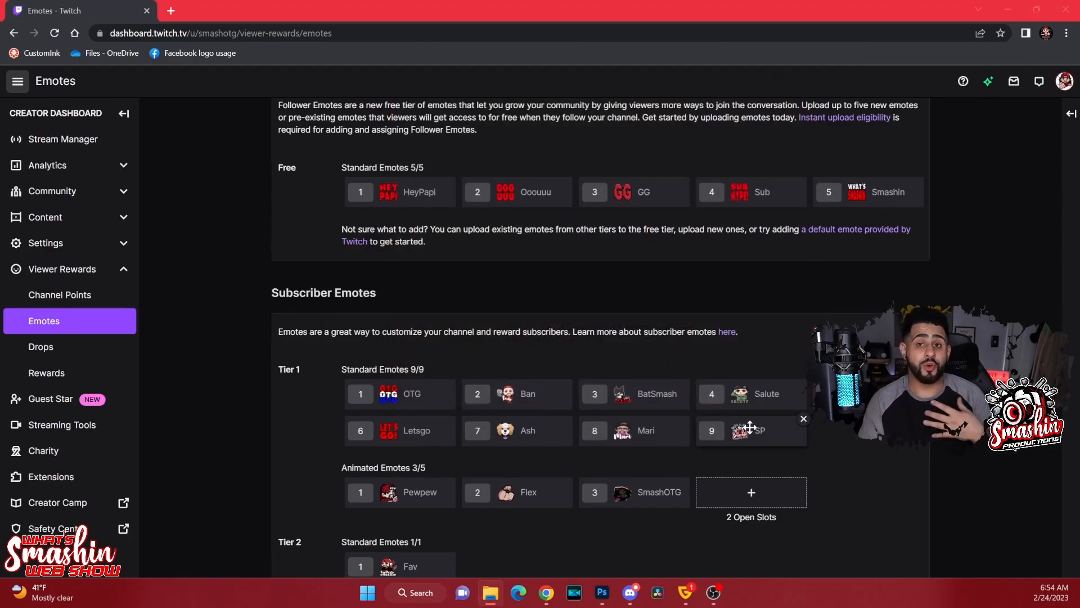